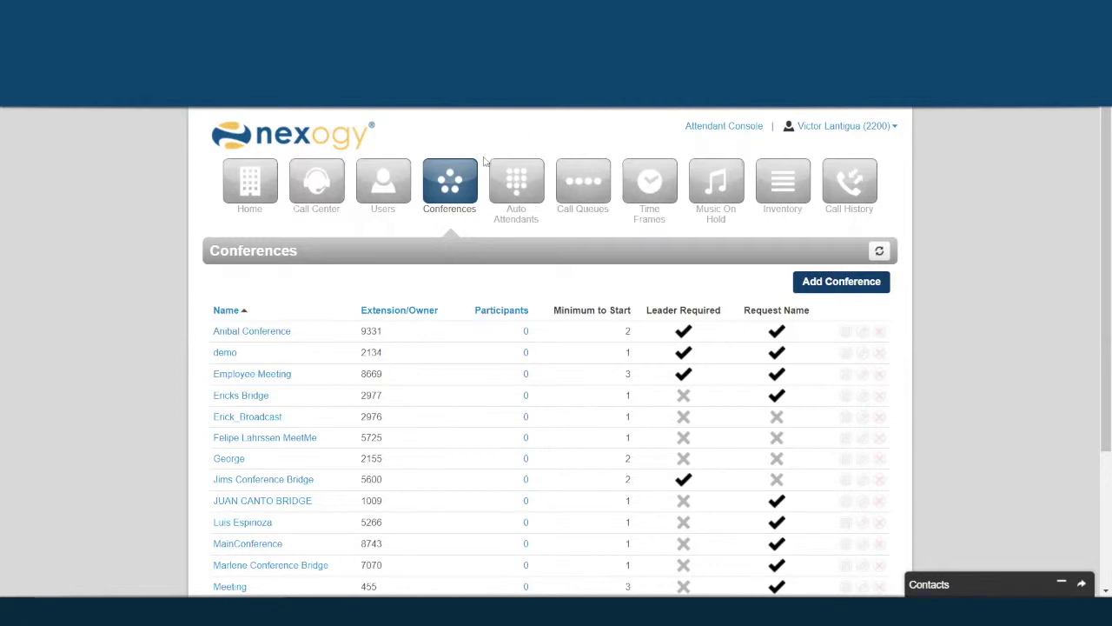
- Go to the Conferences list and start adding a new conference
left_click(459, 171)
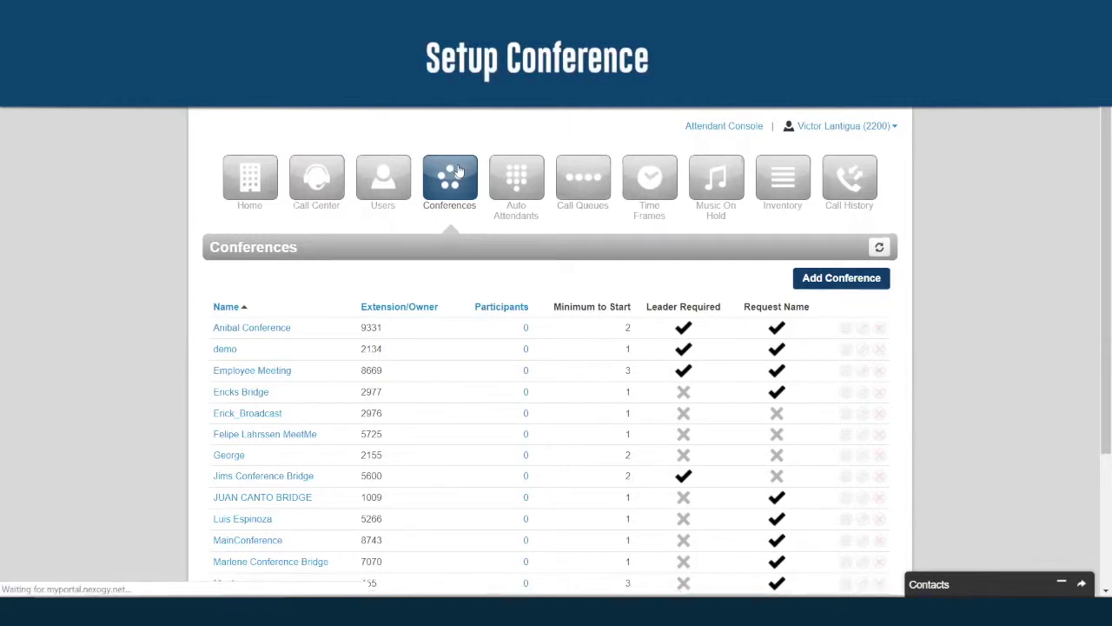
left_click(835, 281)
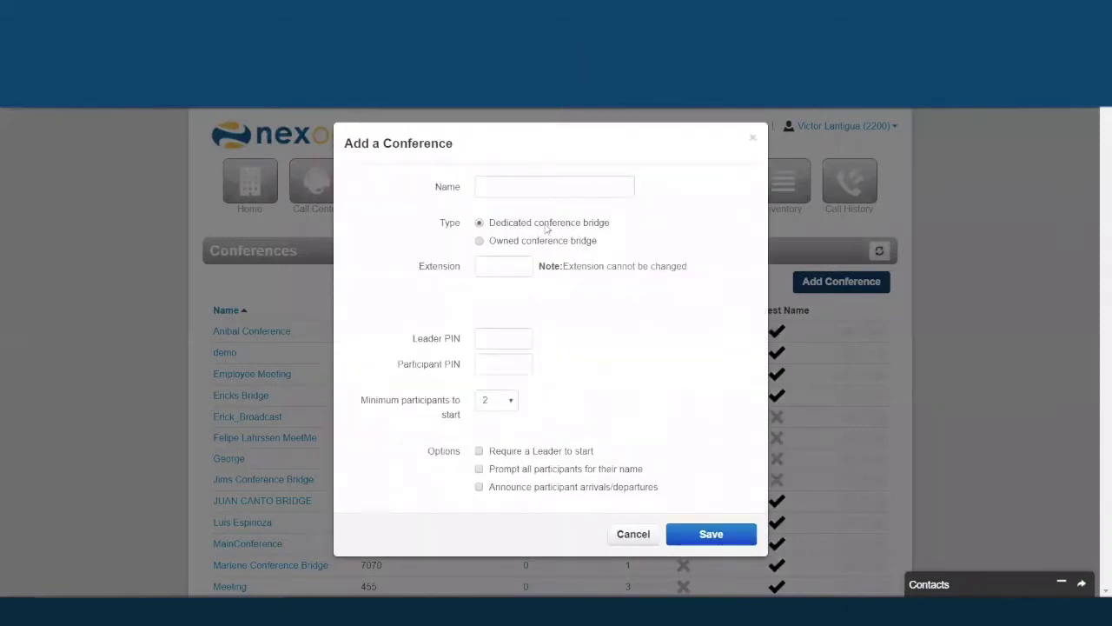
- Enter 'conf on Wednesdays' as the conference name, with a capital W
left_click(518, 190)
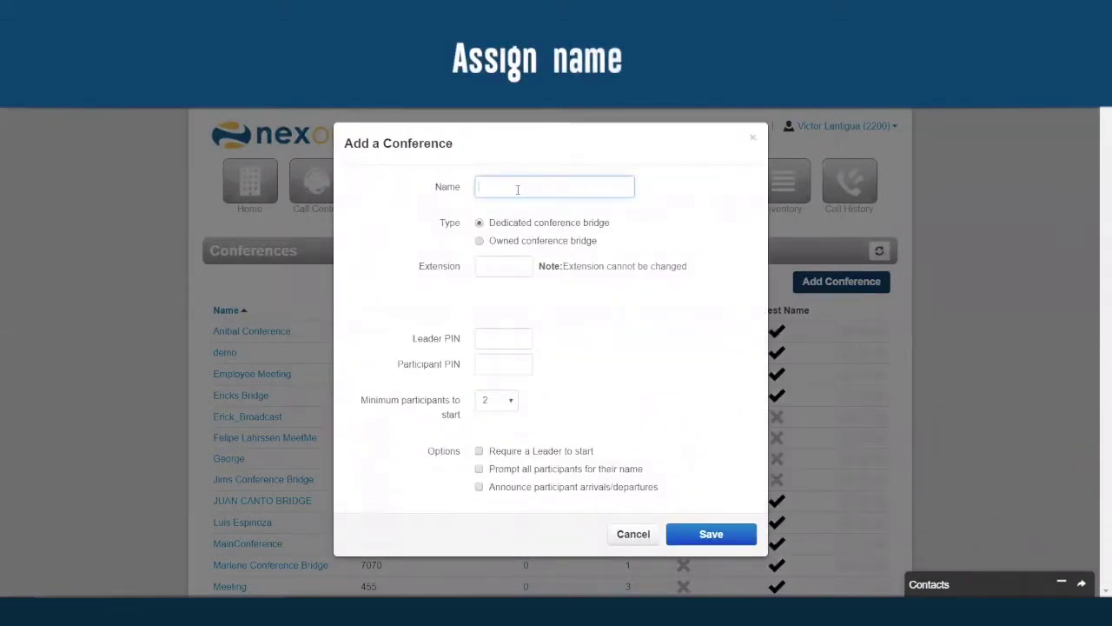
type("con")
type("f")
type("er")
type("we")
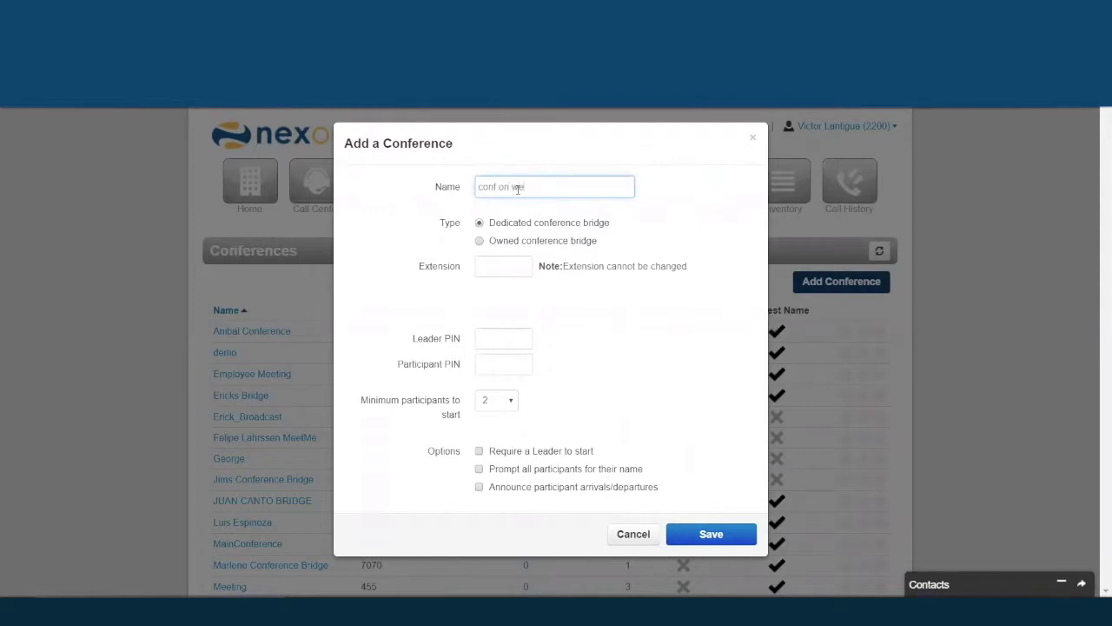
type("dnesda")
type("ys")
left_click(513, 187)
key("Delete")
type("W")
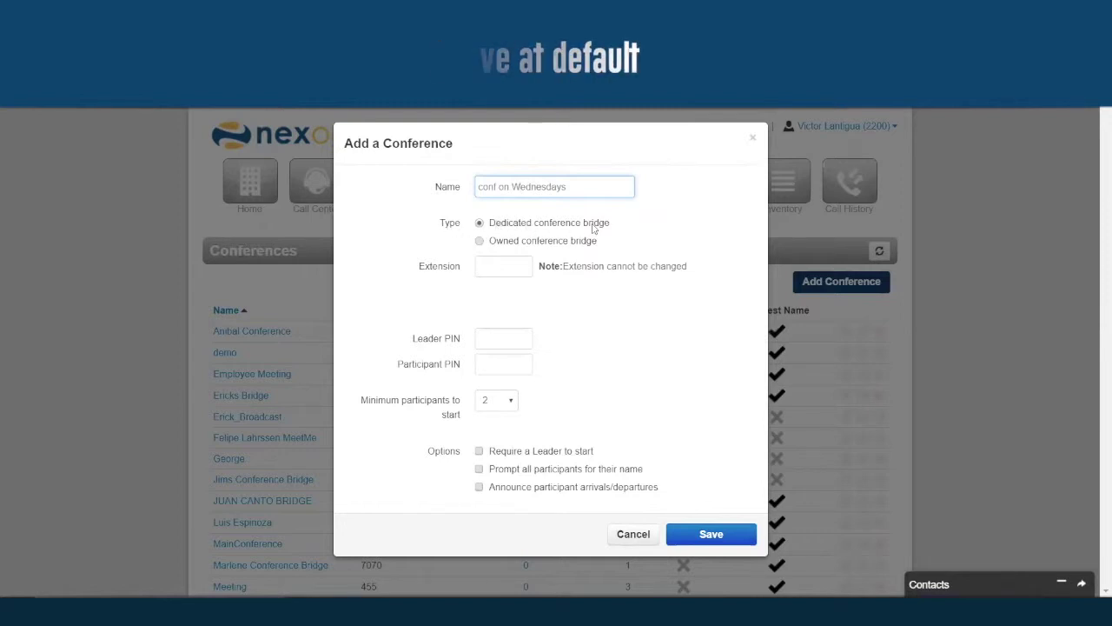
double_click(549, 243)
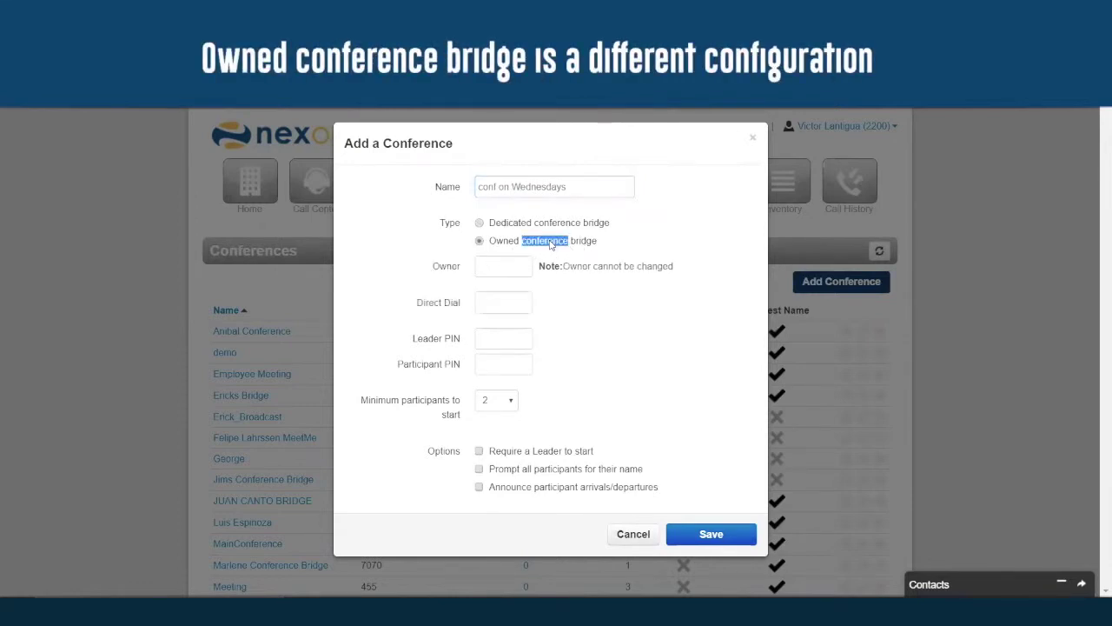
left_click(481, 224)
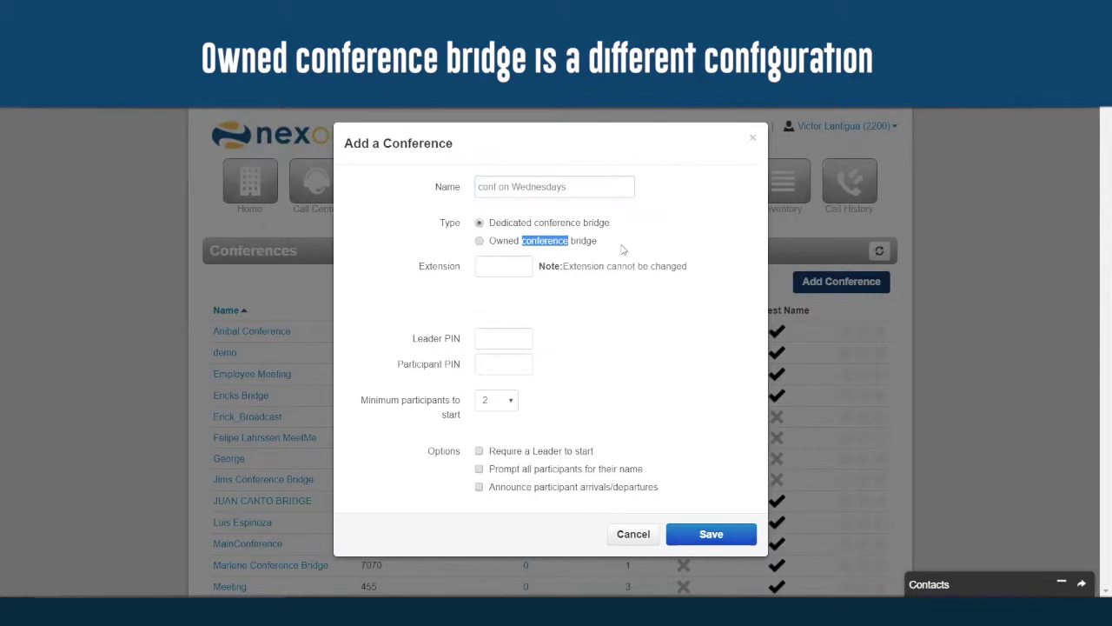
left_click(489, 270)
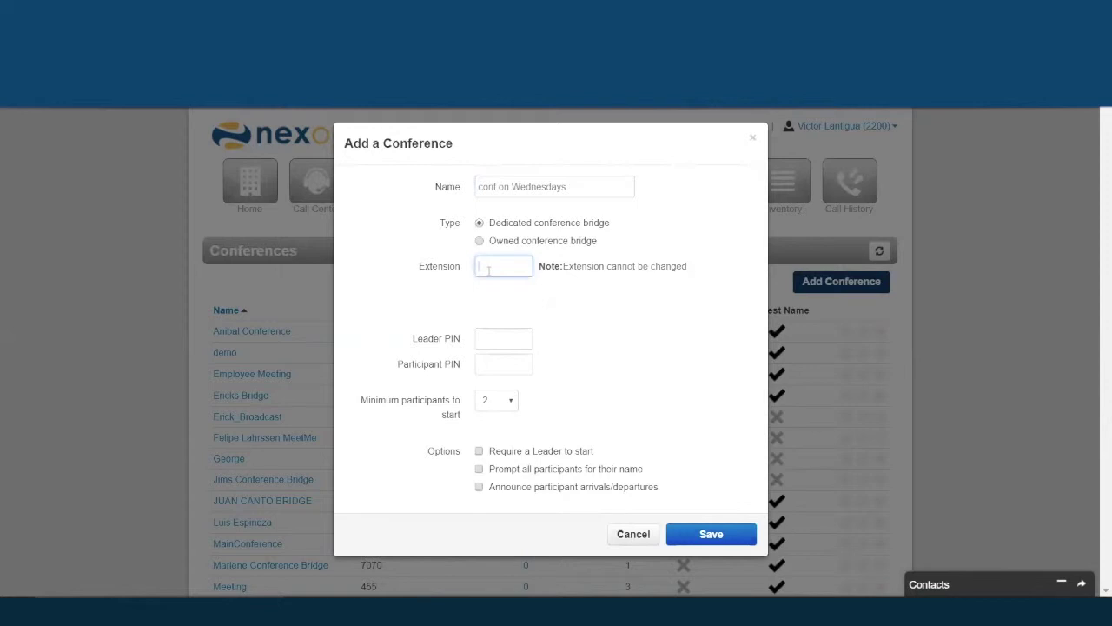
key("BackSpace")
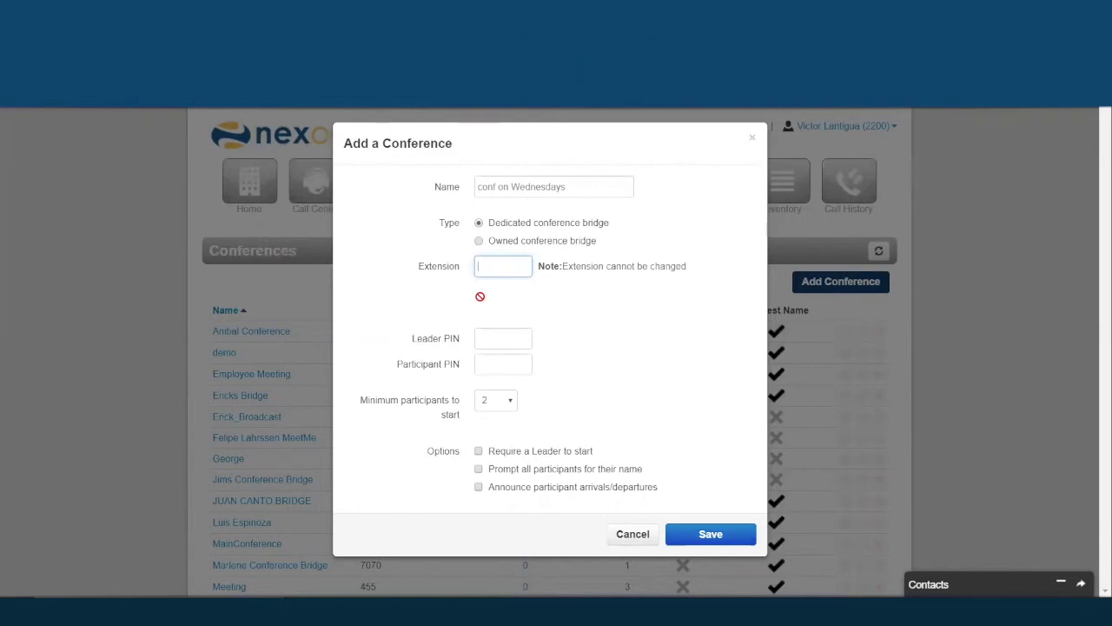
left_click(489, 404)
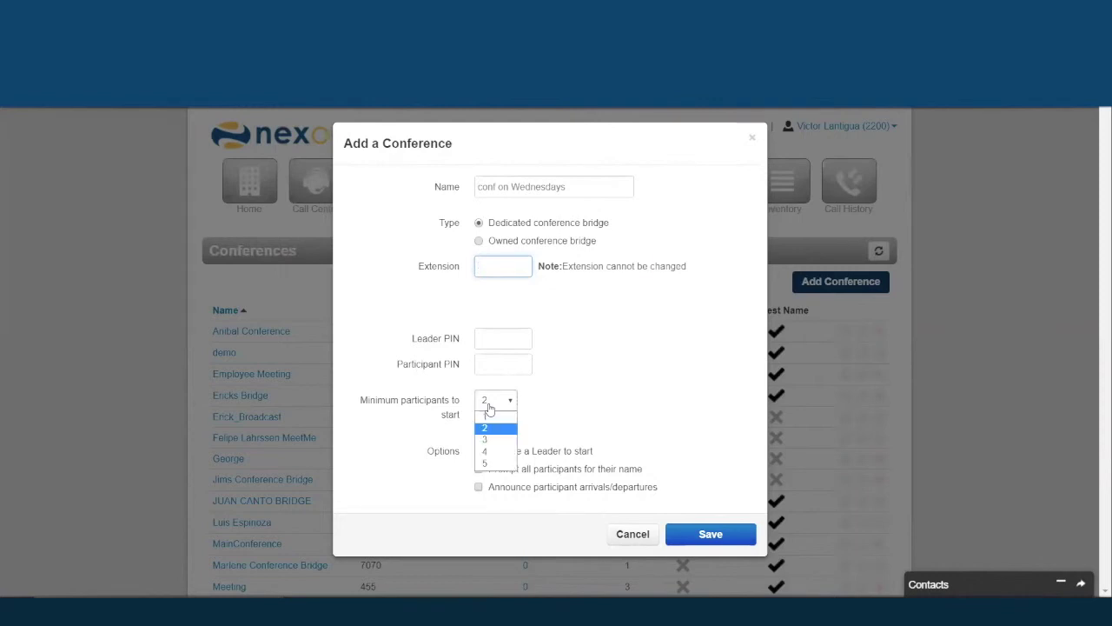
left_click(541, 408)
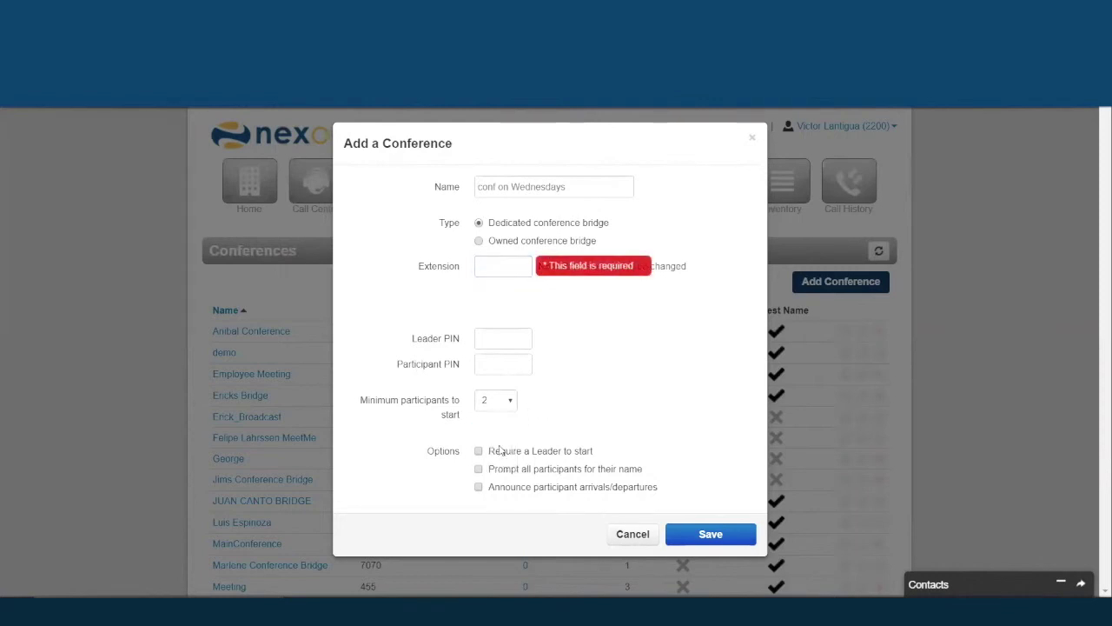